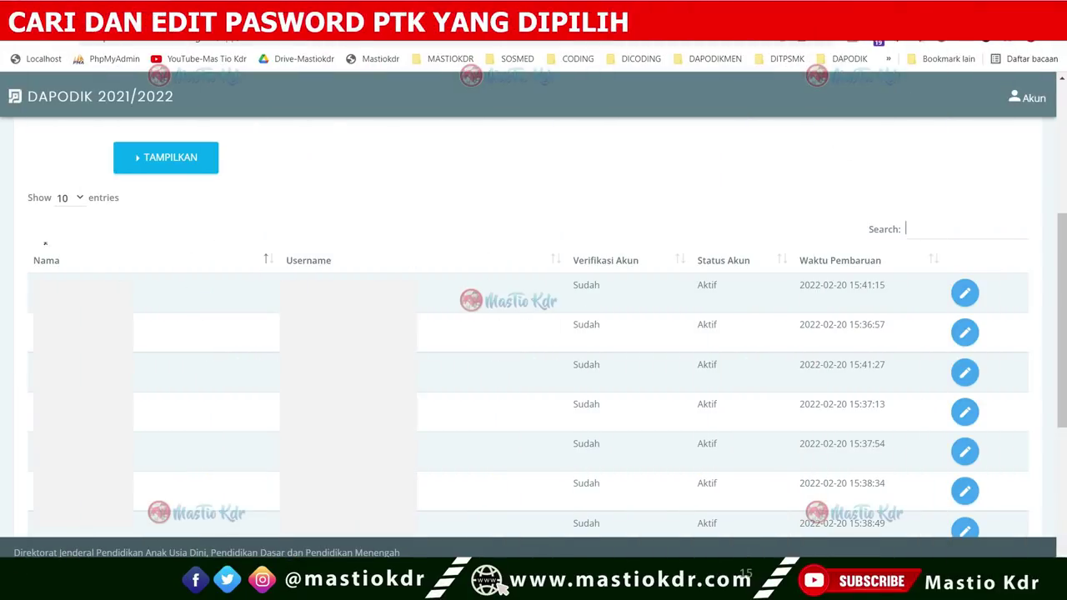
pyautogui.moveTo(45, 242)
pyautogui.mouseDown()
pyautogui.moveTo(30, 247)
pyautogui.moveTo(50, 277)
pyautogui.moveTo(33, 241)
pyautogui.mouseUp()
pyautogui.moveTo(74, 308); pyautogui.dragTo(139, 284)
pyautogui.moveTo(105, 333); pyautogui.dragTo(130, 328)
pyautogui.moveTo(108, 390); pyautogui.dragTo(119, 408)
pyautogui.moveTo(102, 464); pyautogui.dragTo(102, 488)
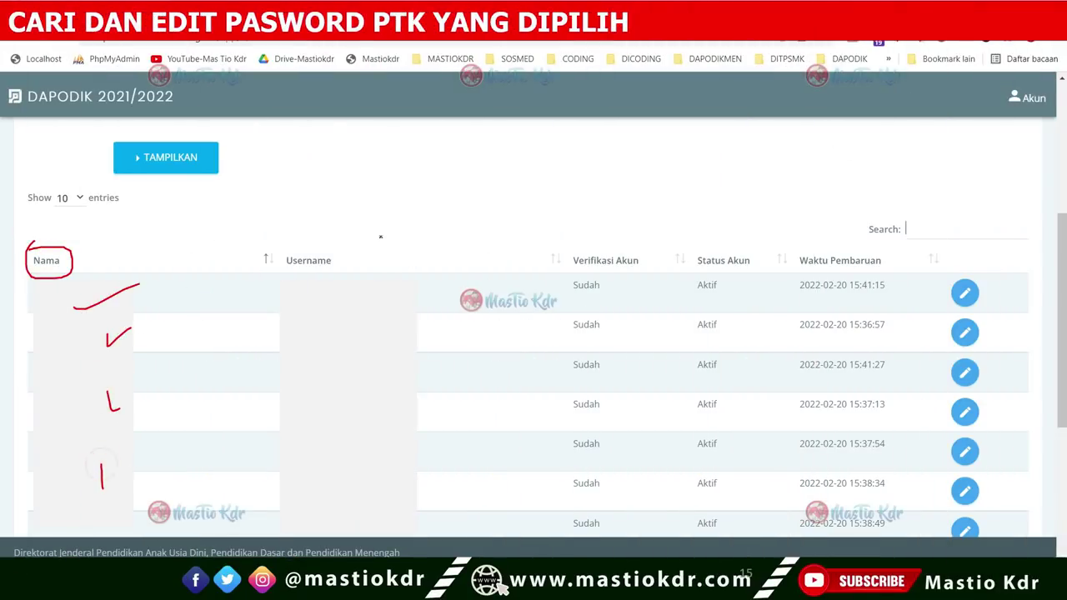
pyautogui.moveTo(289, 253)
pyautogui.mouseDown()
pyautogui.moveTo(275, 261)
pyautogui.moveTo(342, 265)
pyautogui.moveTo(270, 274)
pyautogui.moveTo(293, 246)
pyautogui.moveTo(393, 235)
pyautogui.mouseUp()
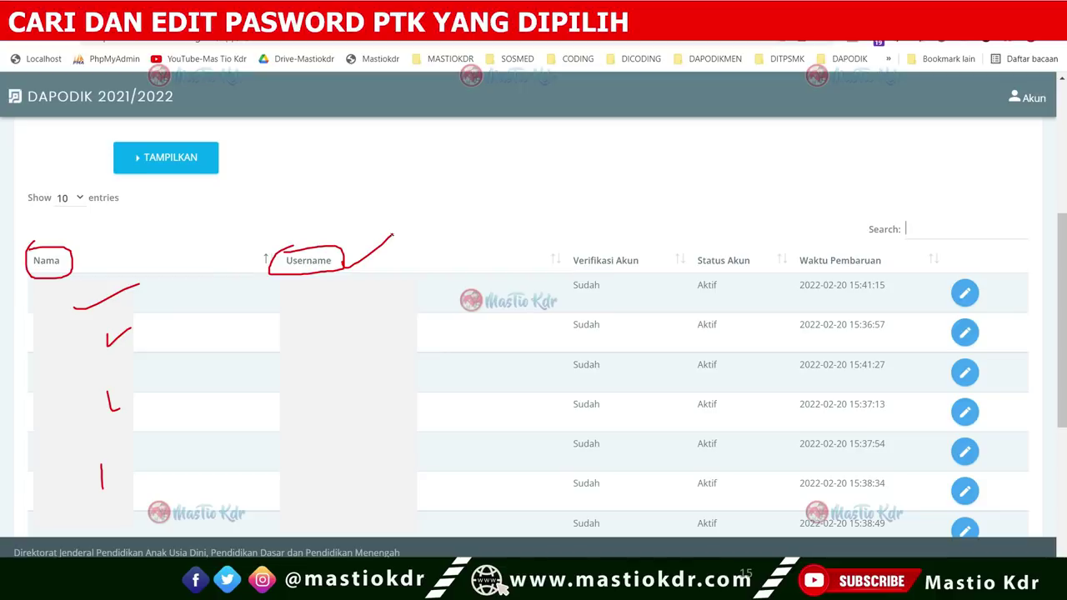
pyautogui.moveTo(572, 248)
pyautogui.mouseDown()
pyautogui.moveTo(652, 250)
pyautogui.moveTo(612, 275)
pyautogui.moveTo(568, 246)
pyautogui.moveTo(558, 253)
pyautogui.mouseUp()
pyautogui.moveTo(613, 291); pyautogui.dragTo(631, 288)
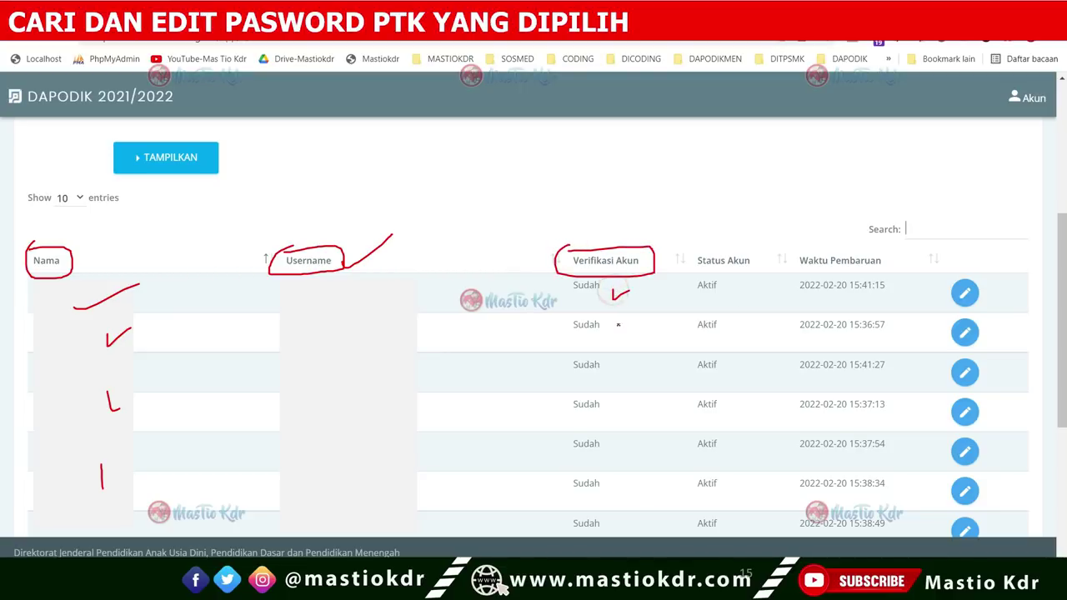
pyautogui.moveTo(619, 325); pyautogui.dragTo(646, 368)
pyautogui.moveTo(622, 404); pyautogui.dragTo(611, 493)
pyautogui.moveTo(686, 244)
pyautogui.mouseDown()
pyautogui.moveTo(768, 252)
pyautogui.moveTo(692, 273)
pyautogui.moveTo(680, 241)
pyautogui.mouseUp()
pyautogui.moveTo(725, 288); pyautogui.dragTo(737, 283)
pyautogui.moveTo(734, 326); pyautogui.dragTo(762, 328)
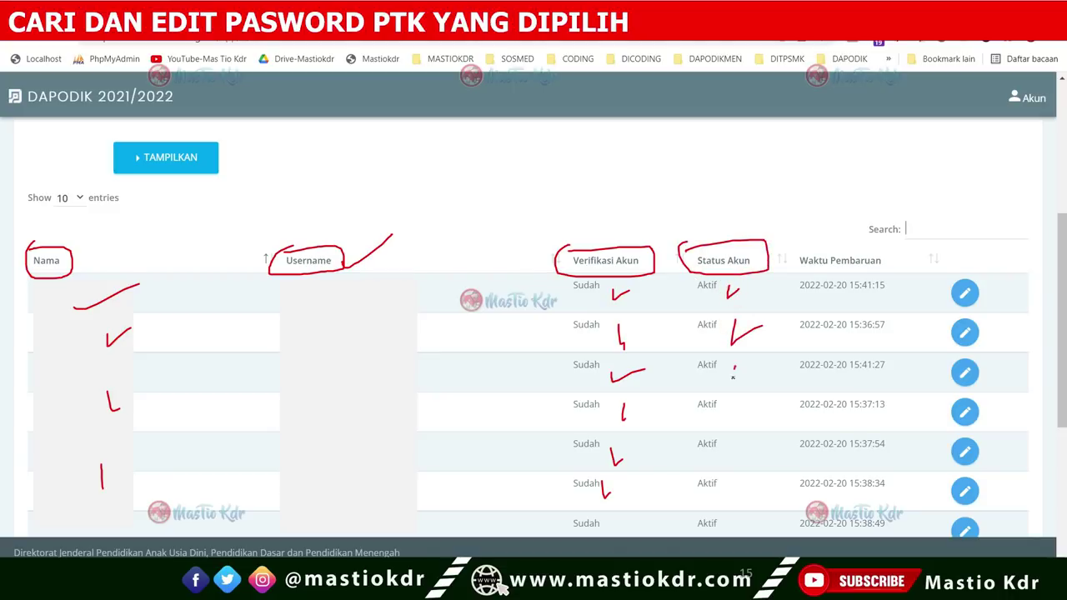
pyautogui.moveTo(734, 365); pyautogui.dragTo(757, 364)
pyautogui.moveTo(722, 406); pyautogui.dragTo(743, 405)
pyautogui.moveTo(789, 247)
pyautogui.mouseDown()
pyautogui.moveTo(884, 247)
pyautogui.moveTo(813, 274)
pyautogui.moveTo(781, 249)
pyautogui.mouseUp()
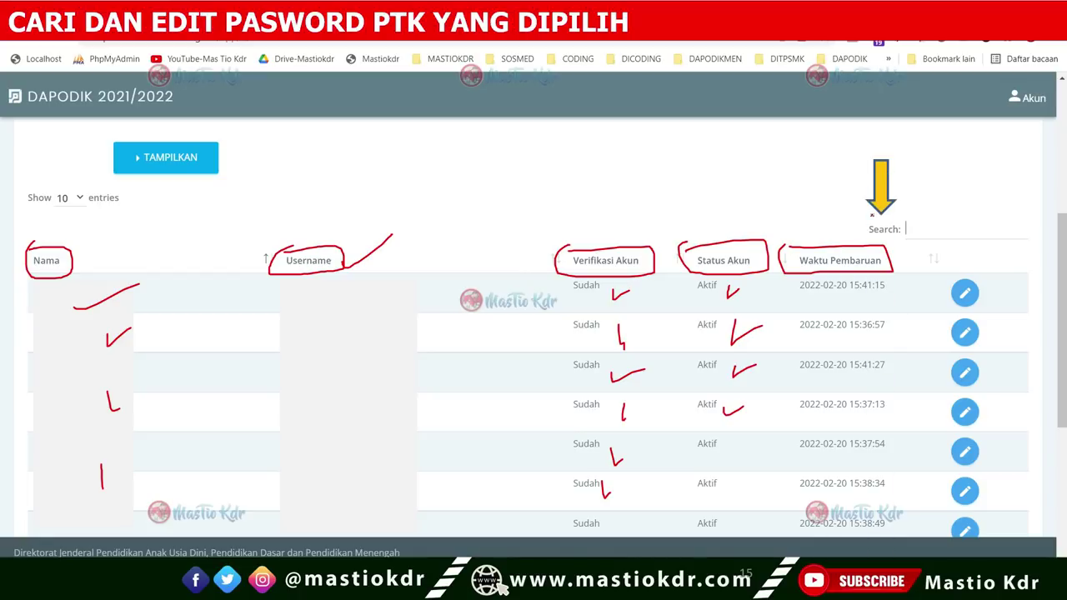
pyautogui.moveTo(872, 215)
pyautogui.mouseDown()
pyautogui.moveTo(912, 242)
pyautogui.moveTo(856, 237)
pyautogui.moveTo(865, 219)
pyautogui.mouseUp()
pyautogui.moveTo(925, 226)
pyautogui.mouseDown()
pyautogui.moveTo(932, 240)
pyautogui.moveTo(974, 199)
pyautogui.mouseUp()
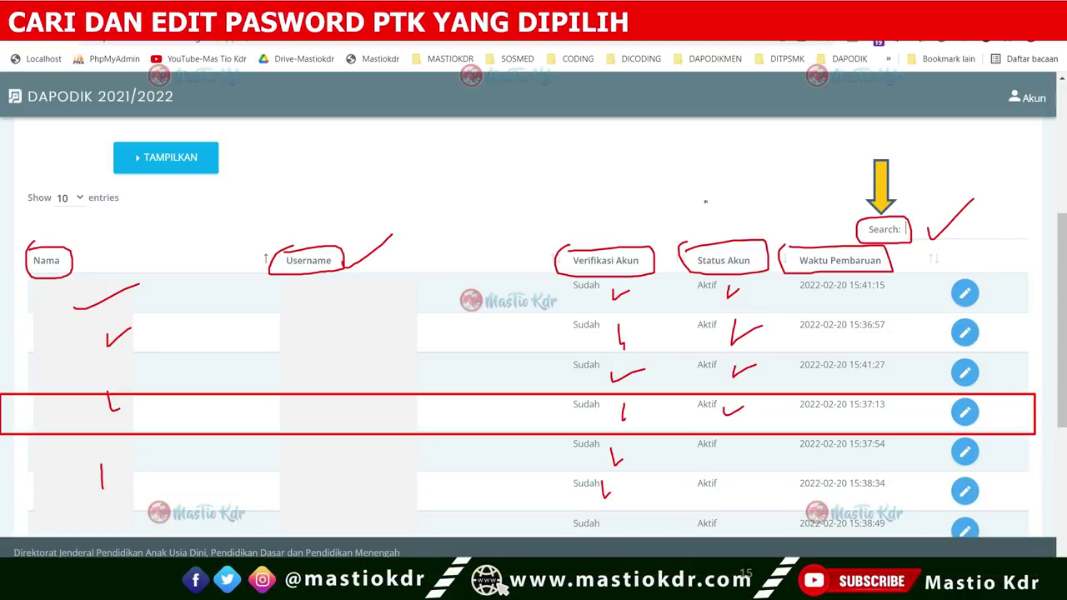
pyautogui.moveTo(198, 418); pyautogui.dragTo(298, 382)
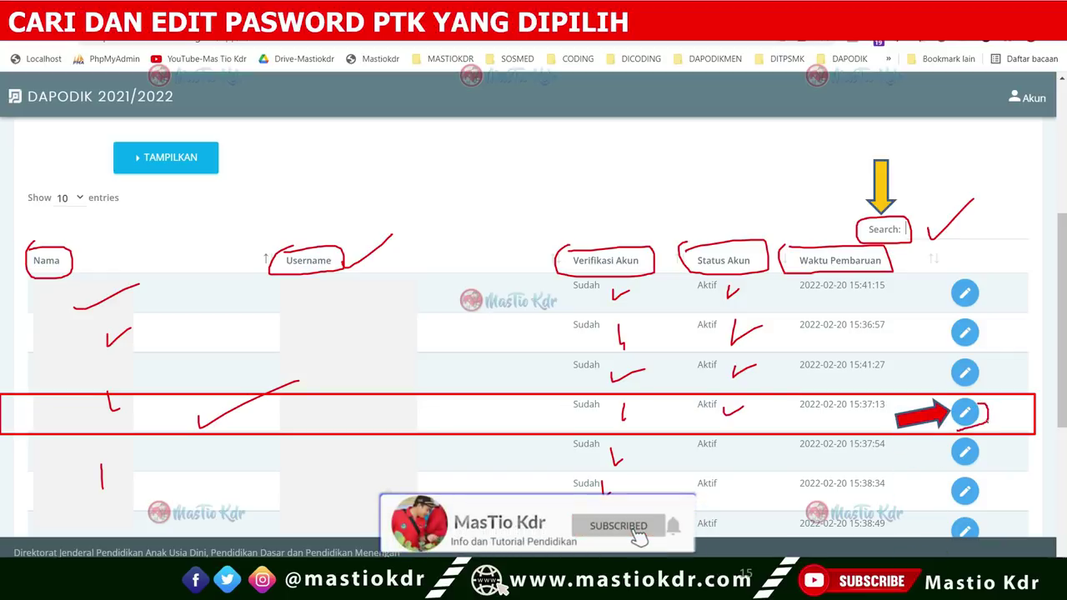
pyautogui.moveTo(980, 422); pyautogui.dragTo(1021, 387)
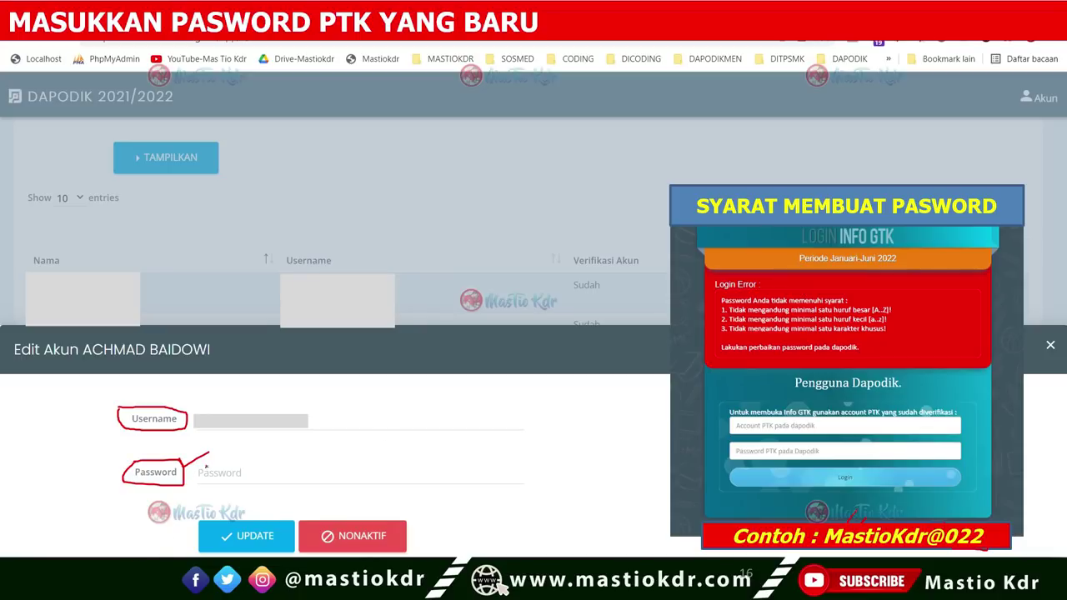
pyautogui.moveTo(207, 467); pyautogui.dragTo(293, 486)
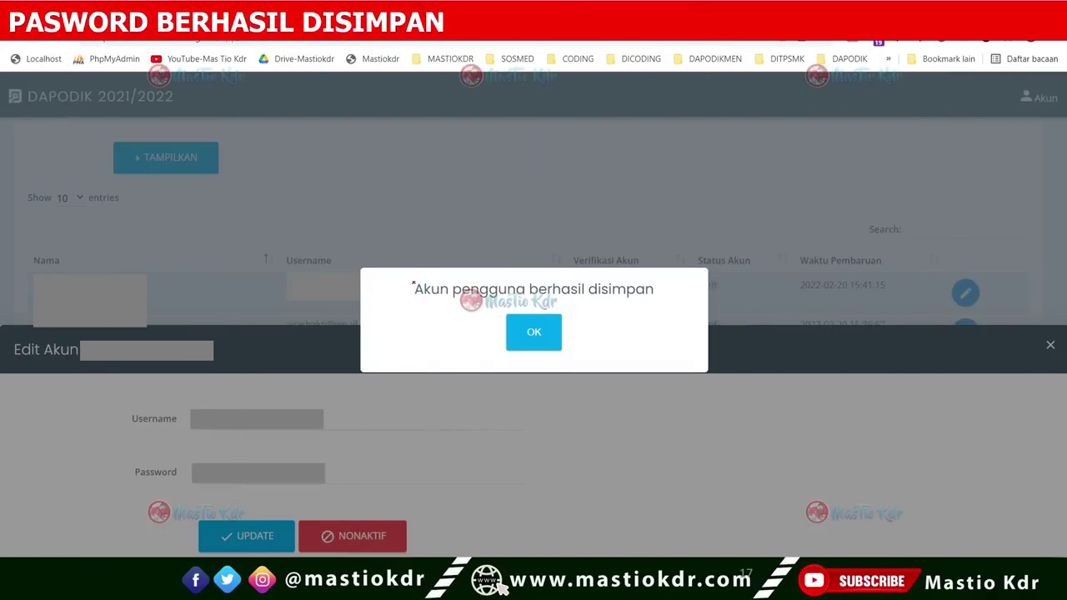
pyautogui.moveTo(412, 283)
pyautogui.mouseDown()
pyautogui.moveTo(508, 305)
pyautogui.moveTo(673, 294)
pyautogui.moveTo(412, 287)
pyautogui.mouseUp()
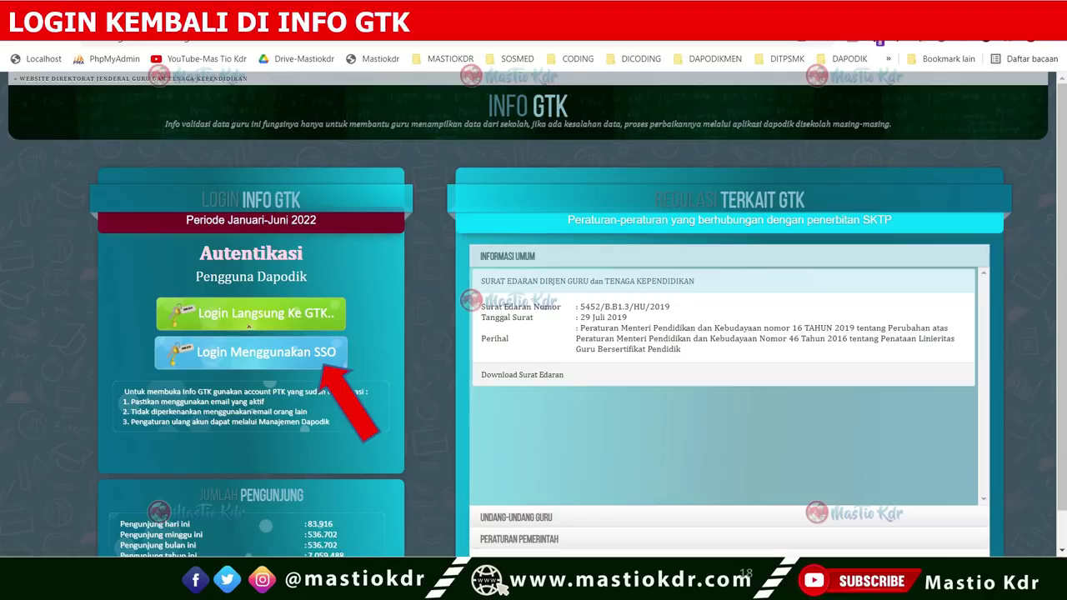
pyautogui.moveTo(247, 327)
pyautogui.mouseDown()
pyautogui.moveTo(342, 327)
pyautogui.moveTo(381, 299)
pyautogui.mouseUp()
pyautogui.moveTo(211, 365)
pyautogui.mouseDown()
pyautogui.moveTo(341, 358)
pyautogui.moveTo(205, 336)
pyautogui.moveTo(195, 367)
pyautogui.mouseUp()
pyautogui.moveTo(342, 359); pyautogui.dragTo(392, 329)
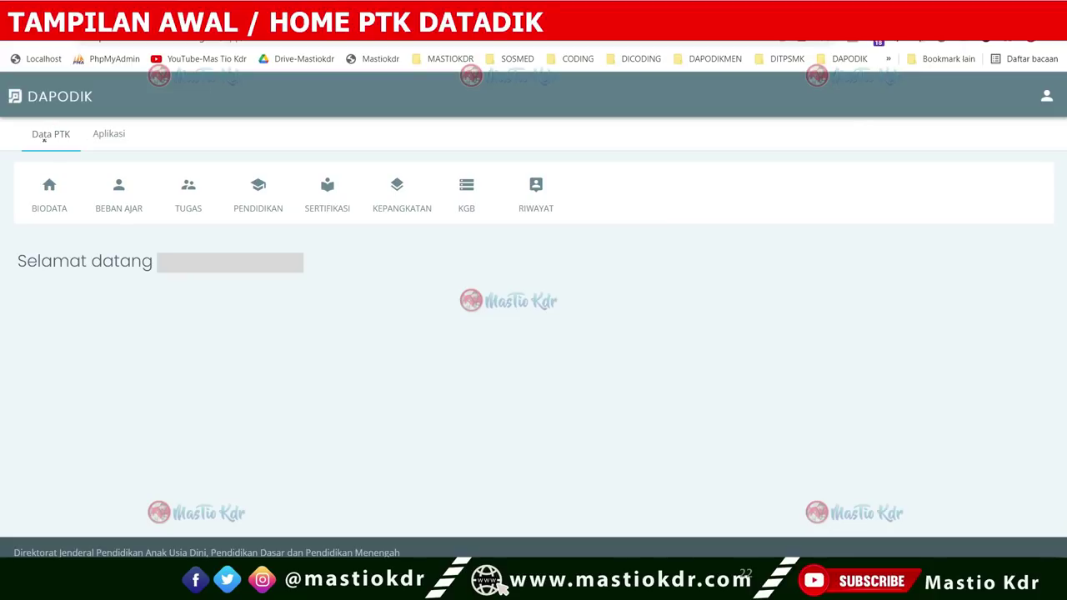
pyautogui.moveTo(20, 274); pyautogui.dragTo(144, 278)
pyautogui.moveTo(64, 183)
pyautogui.mouseDown()
pyautogui.moveTo(35, 177)
pyautogui.moveTo(58, 228)
pyautogui.moveTo(77, 180)
pyautogui.mouseUp()
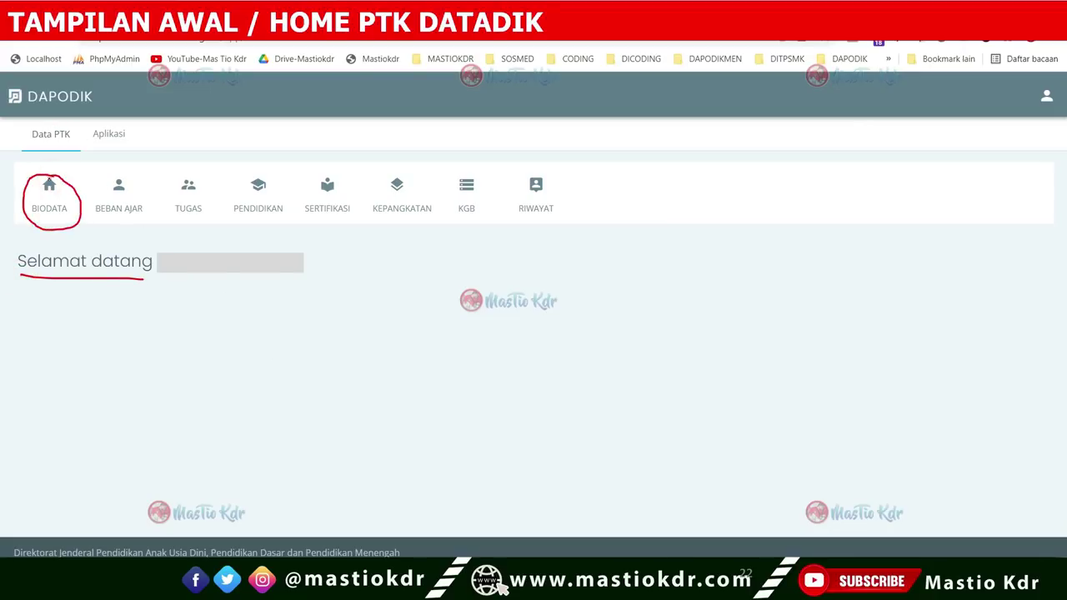
pyautogui.click(65, 195)
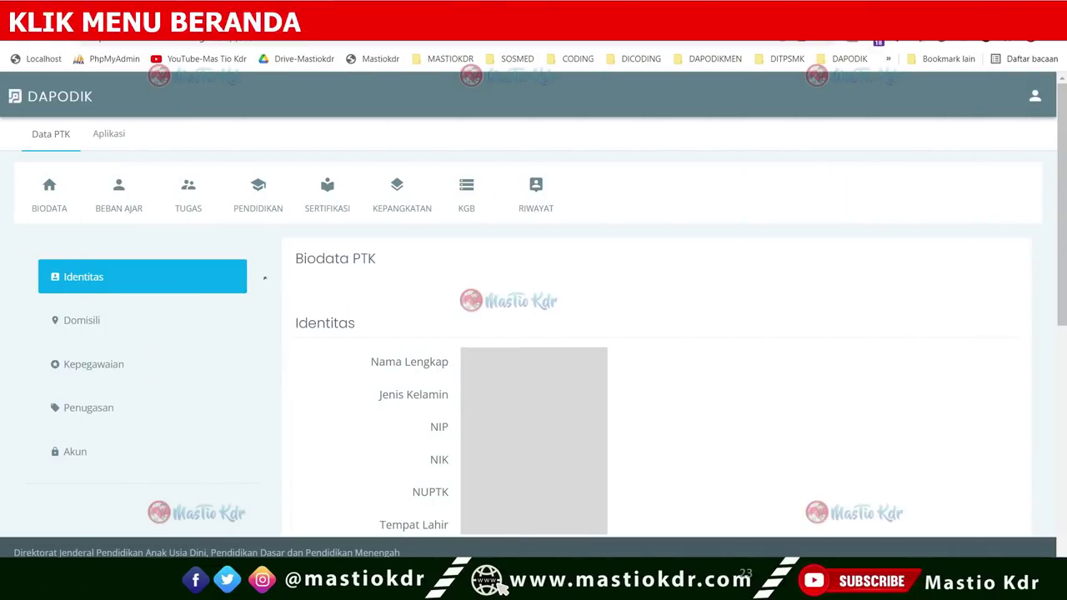
pyautogui.moveTo(281, 243)
pyautogui.mouseDown()
pyautogui.moveTo(350, 274)
pyautogui.moveTo(268, 254)
pyautogui.moveTo(276, 240)
pyautogui.mouseUp()
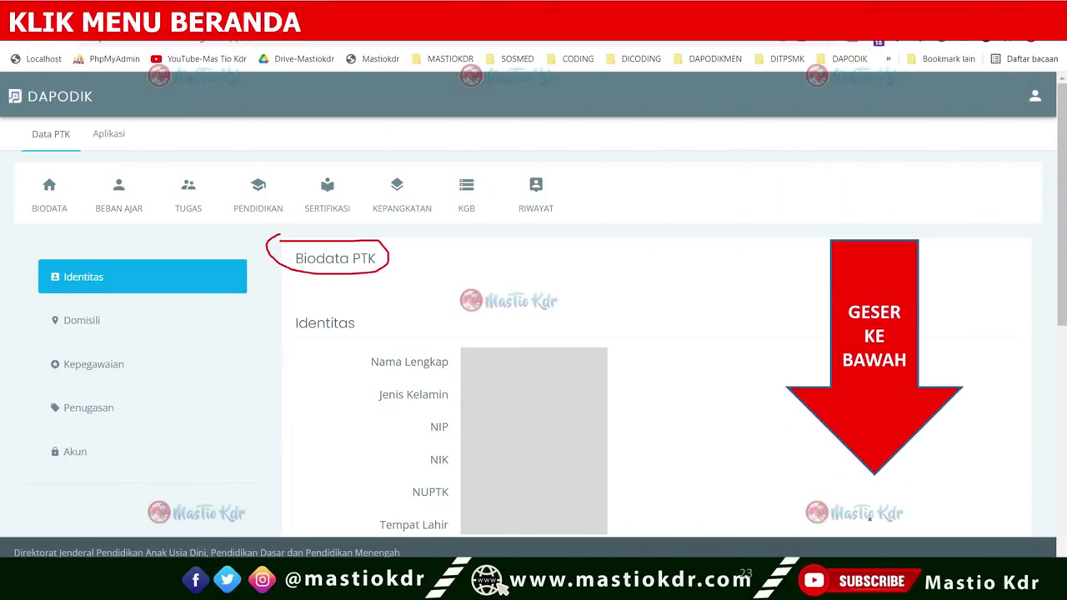
pyautogui.scroll(-5, 732, 269)
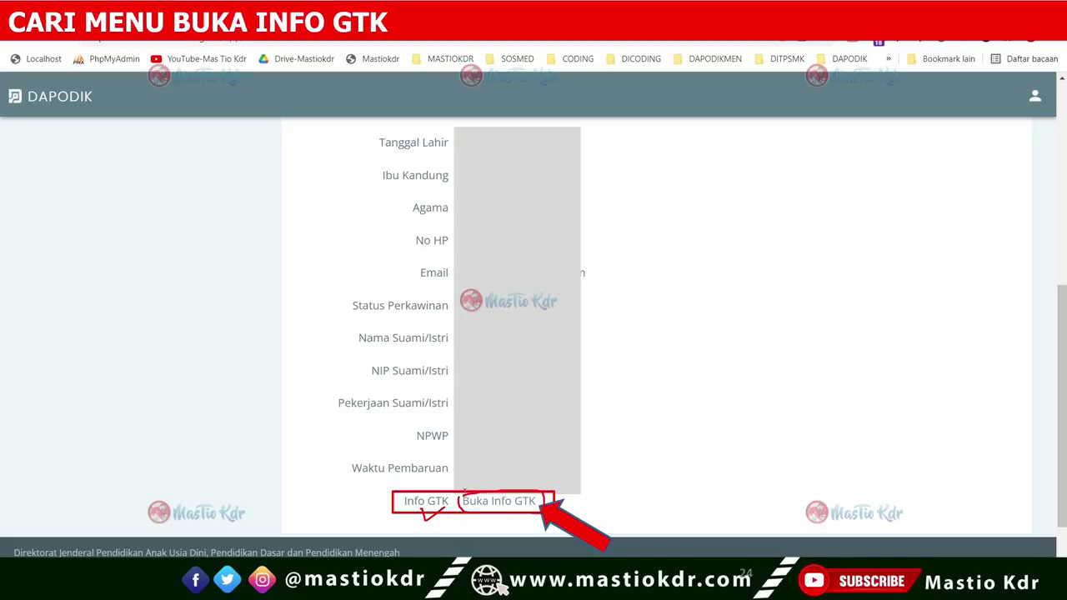
pyautogui.click(492, 501)
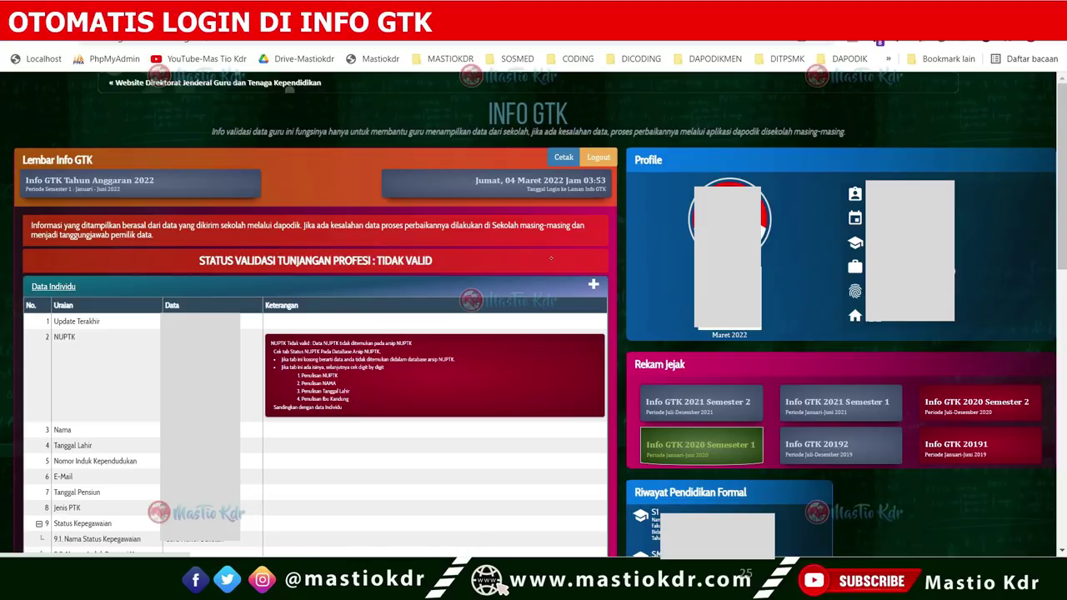
# Step: Switch to Google Chrome and search the MasTio Kdr YouTube channel for "CARA LOGIN INFO GTK"
pyautogui.hotkey('alt', 'Tab')
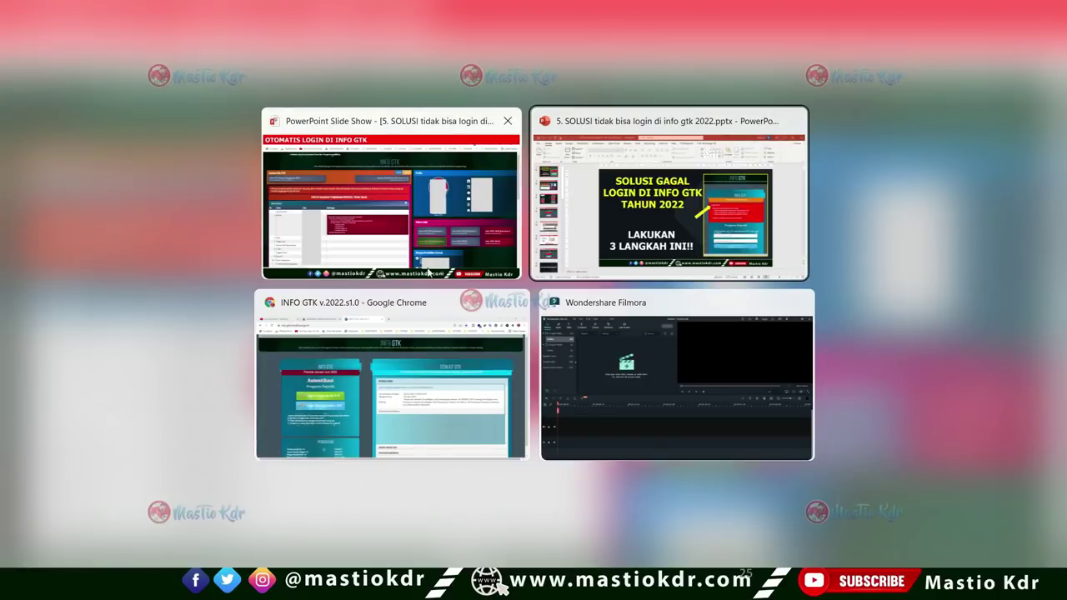
pyautogui.click(354, 373)
pyautogui.click(102, 11)
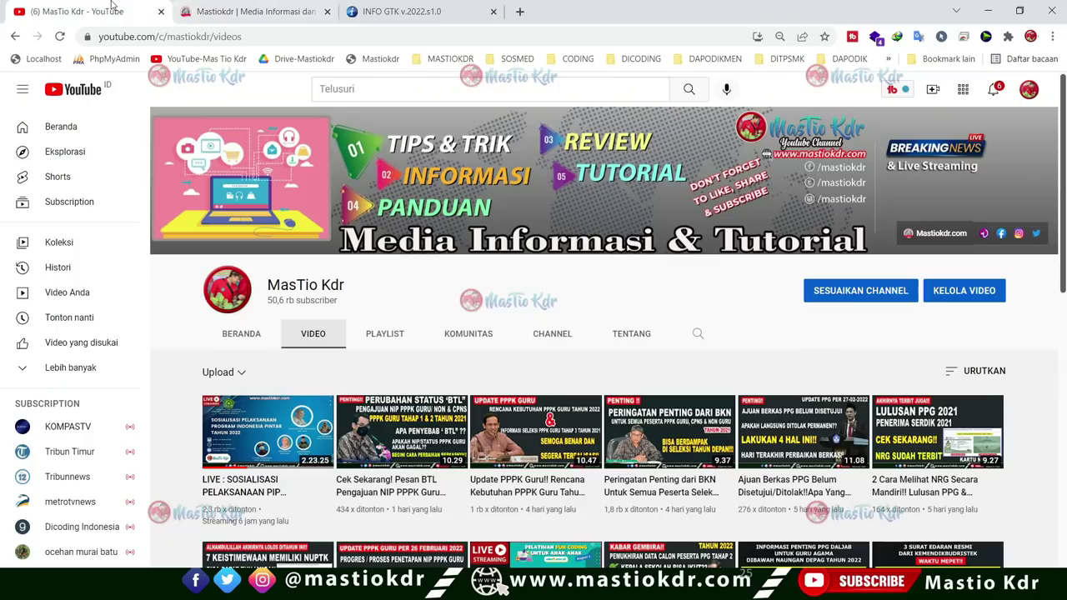
pyautogui.click(697, 336)
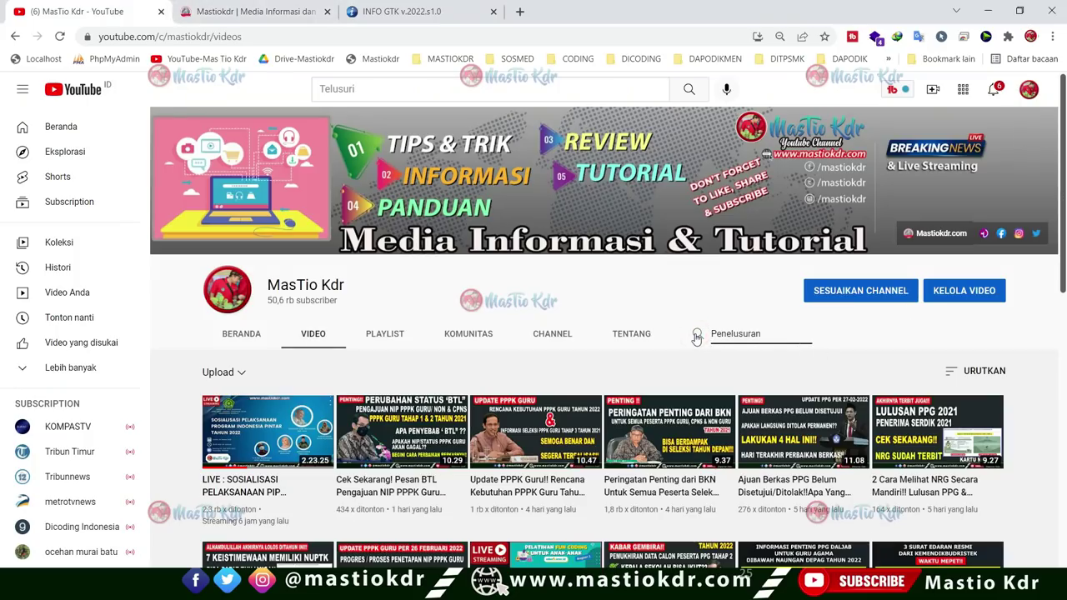
pyautogui.write('CARA LOGIN INFO GTK')
pyautogui.press('Return')
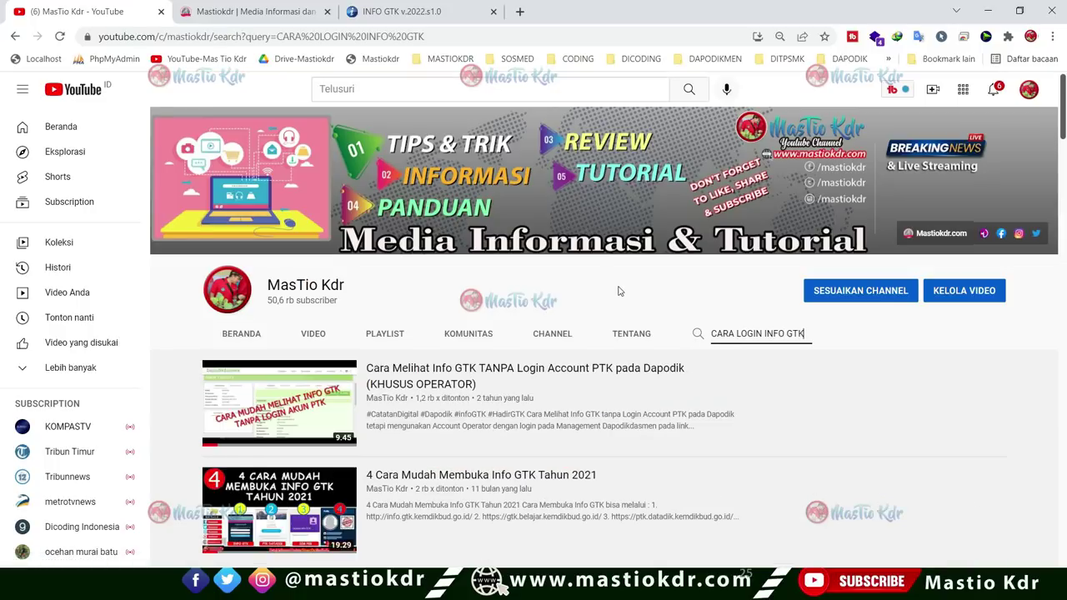
# Step: Look through the channel's search results for Info GTK login videos and return to the INFO GTK login page
pyautogui.scroll(-1, 659, 326)
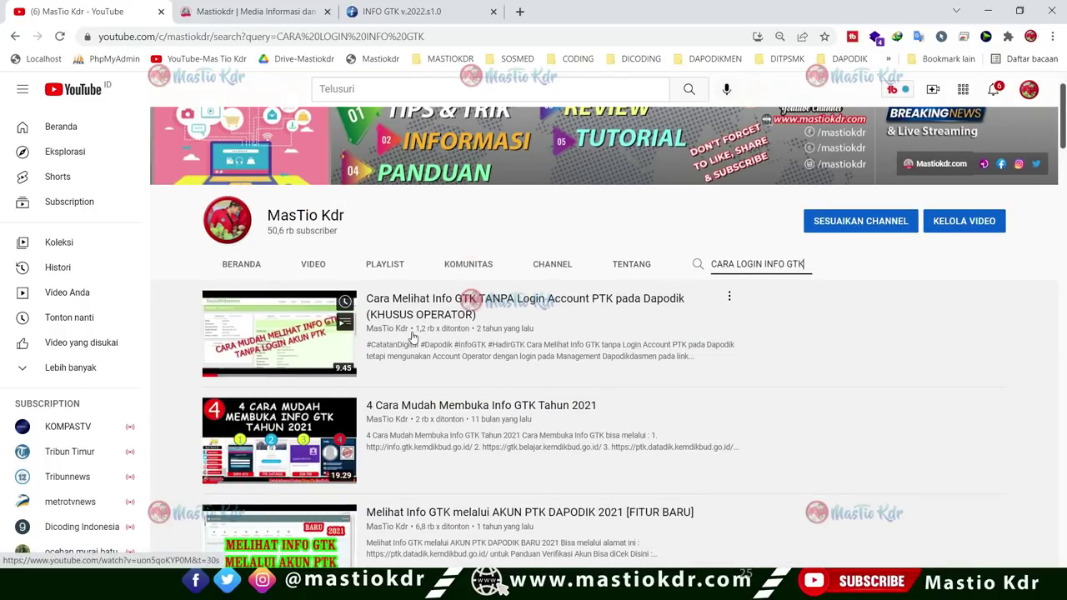
pyautogui.scroll(-1, 413, 329)
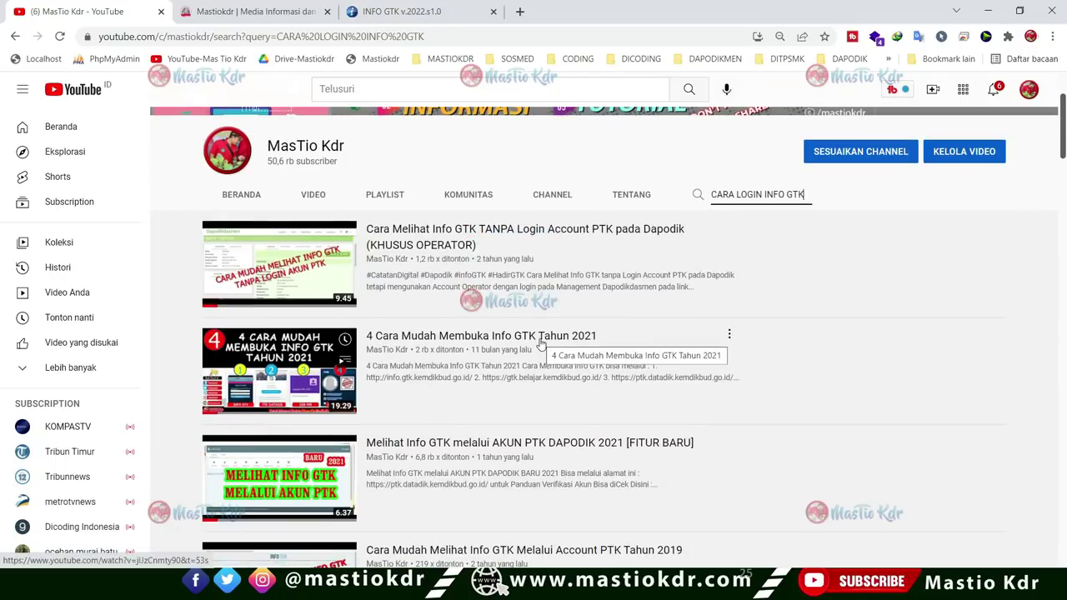
pyautogui.scroll(2, 496, 312)
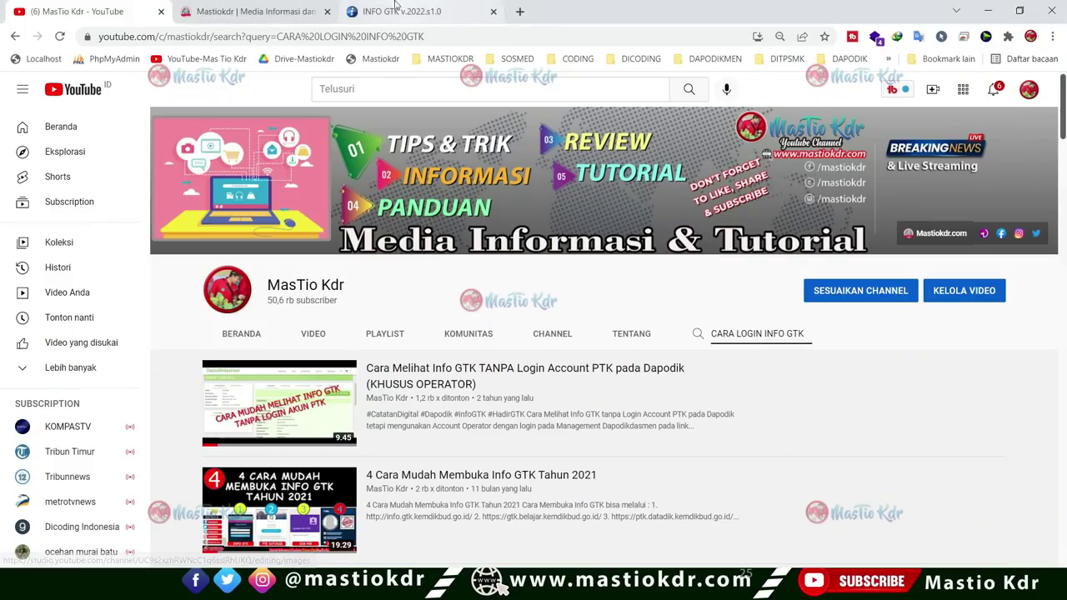
pyautogui.click(395, 10)
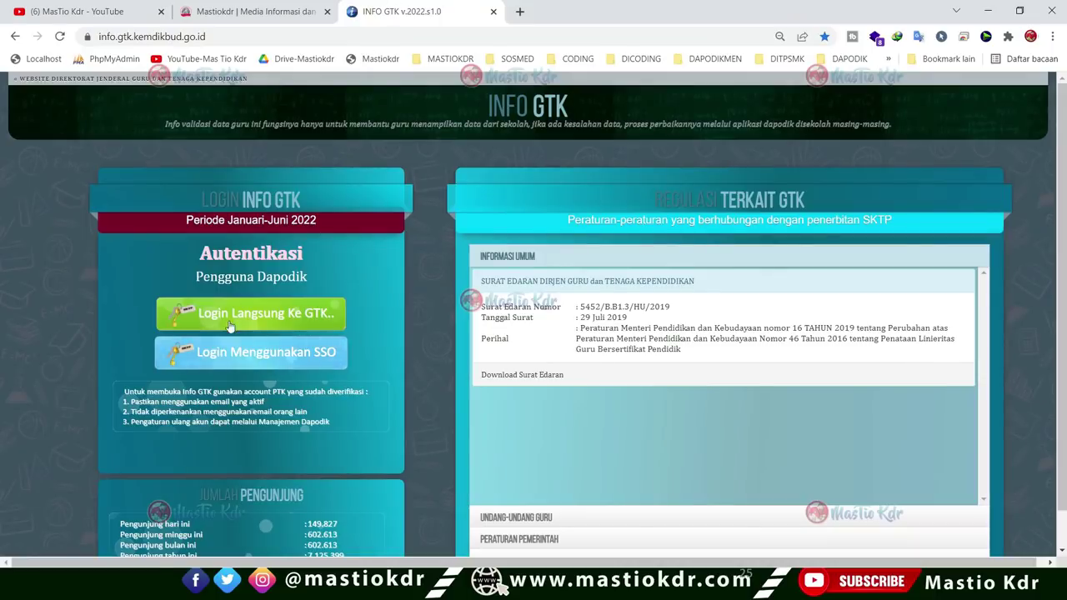